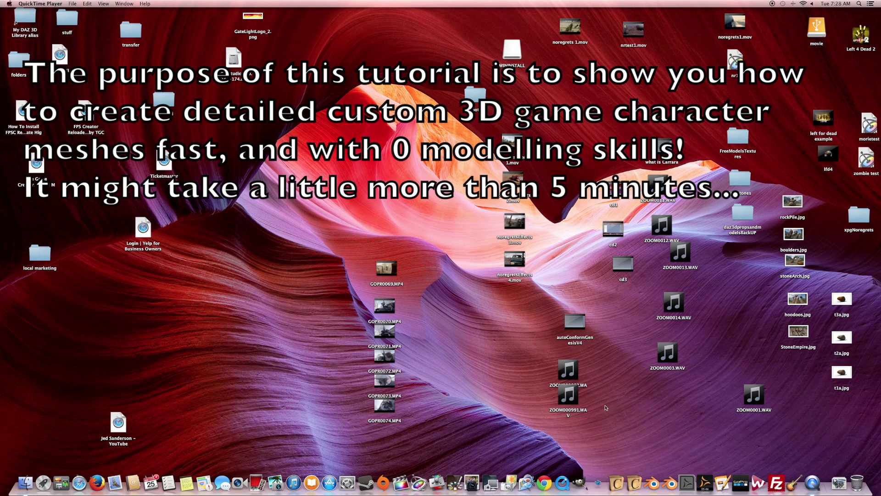
Launch DAZ Studio 4.6 Pro from its Dock icon
left_click(704, 474)
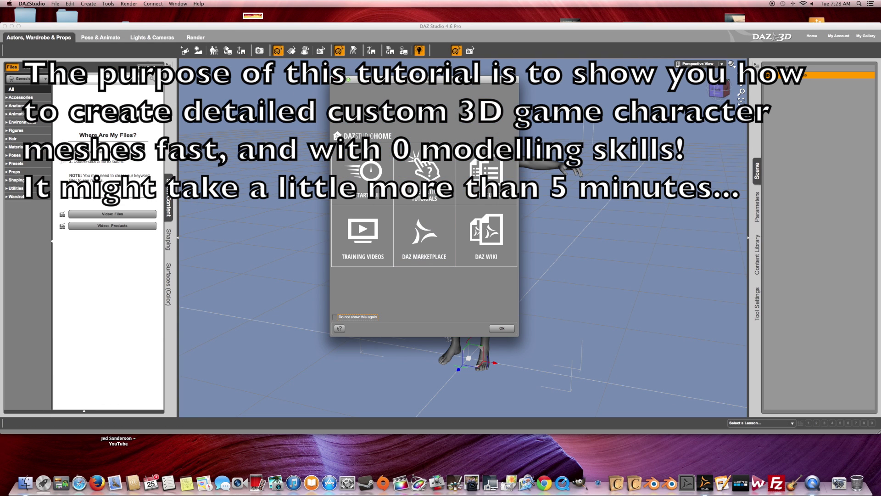
Dismiss the Home dialog, remove the default Genesis figure, and list the Figures > People content
left_click(334, 82)
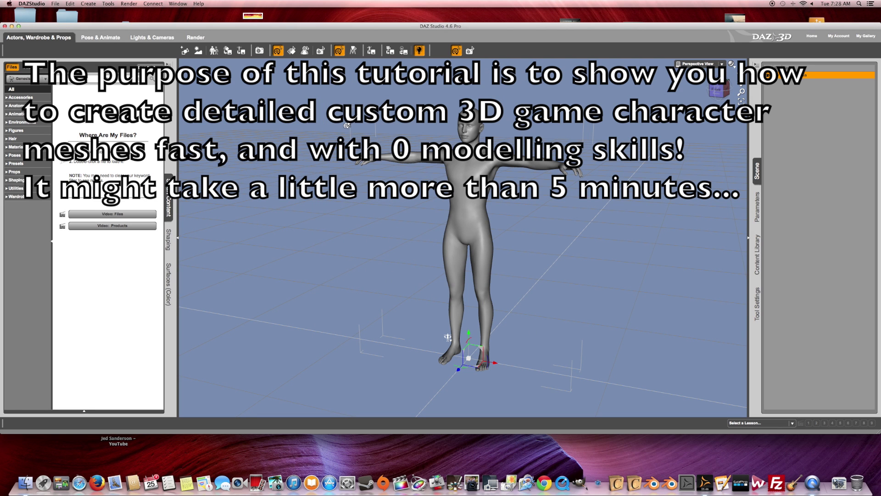
right_click(808, 78)
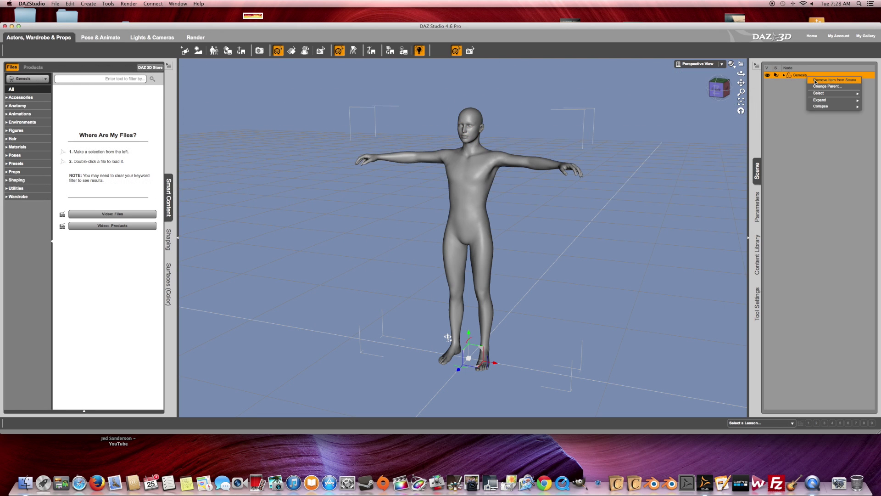
left_click(816, 80)
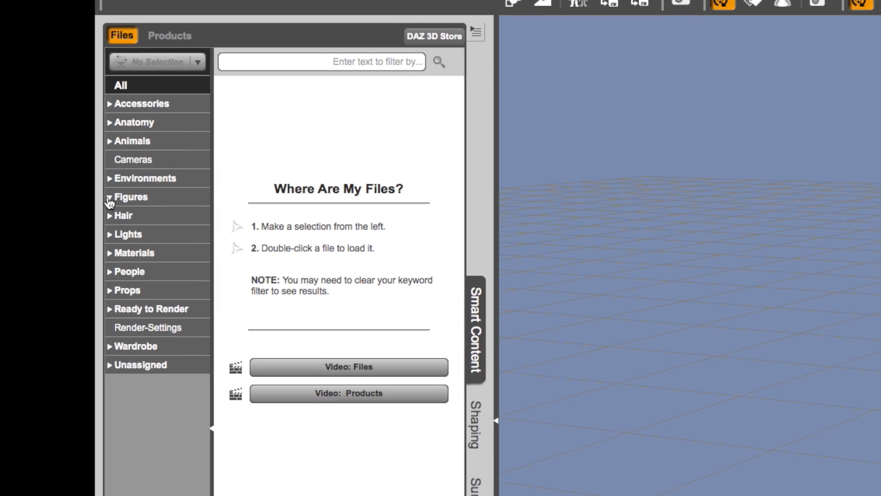
left_click(109, 197)
left_click(112, 256)
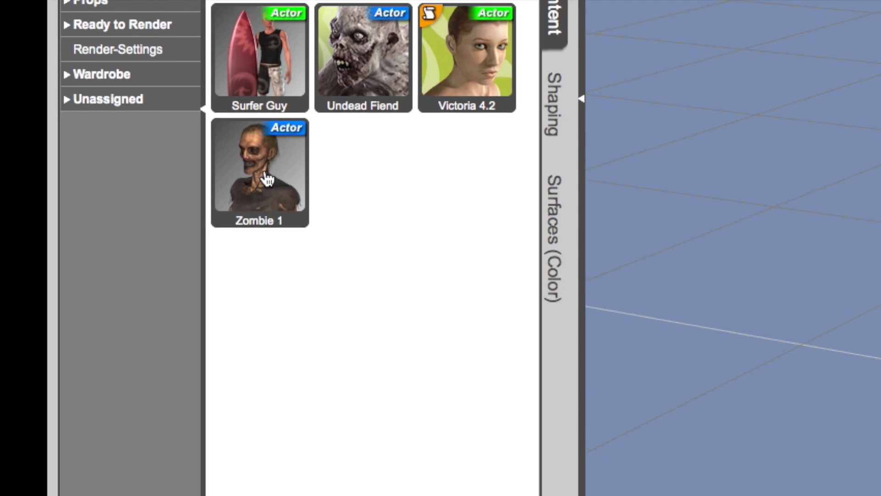
Load the Zombie 1 Genesis 2 Male character from the People figures
double_click(72, 264)
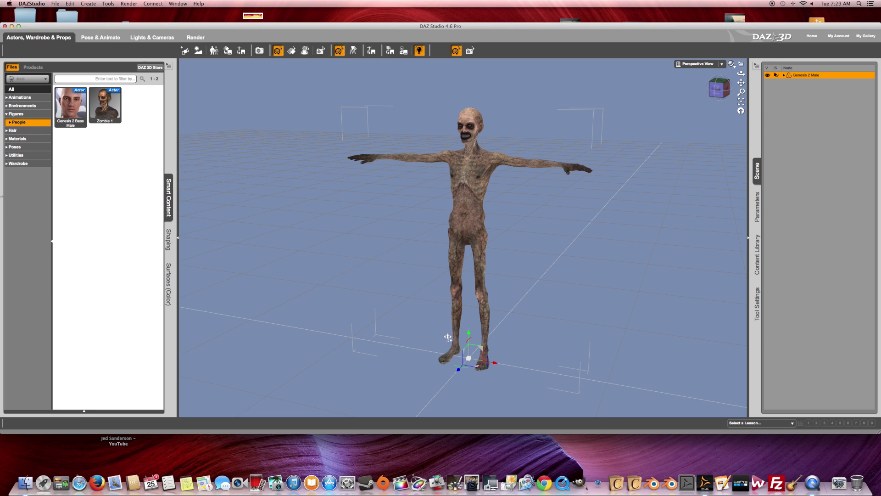
Apply the Masculine > Long Time Dead Hands Gore and Legs Wound materials to the zombie
left_click(6, 139)
left_click(14, 139)
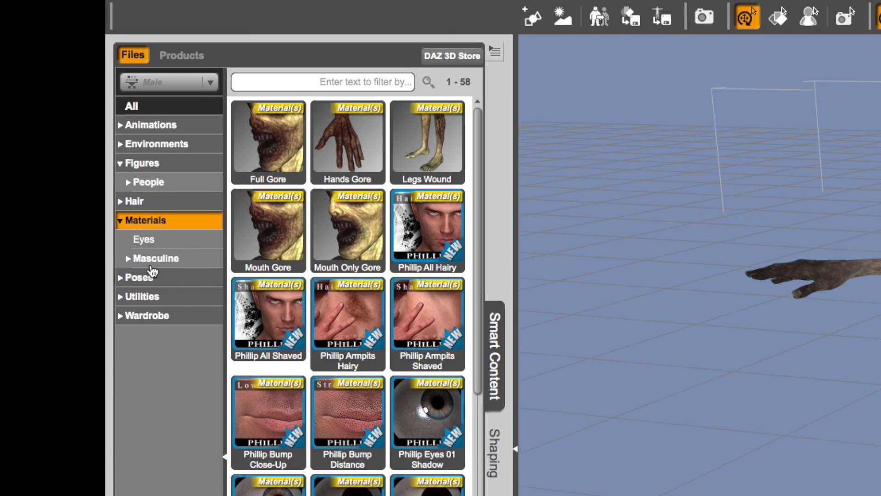
left_click(128, 258)
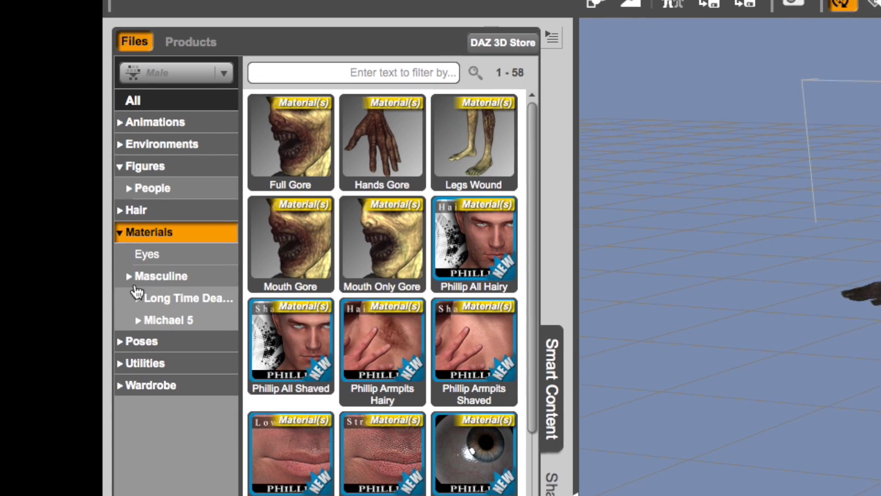
left_click(154, 297)
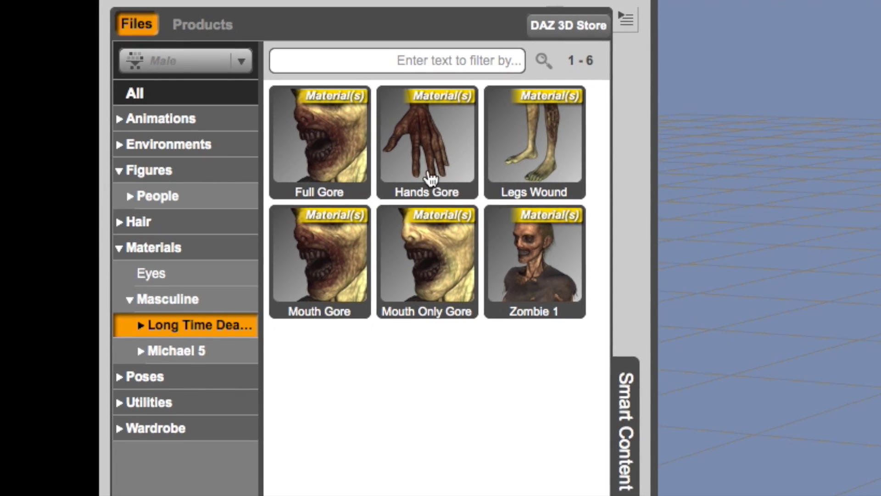
double_click(441, 156)
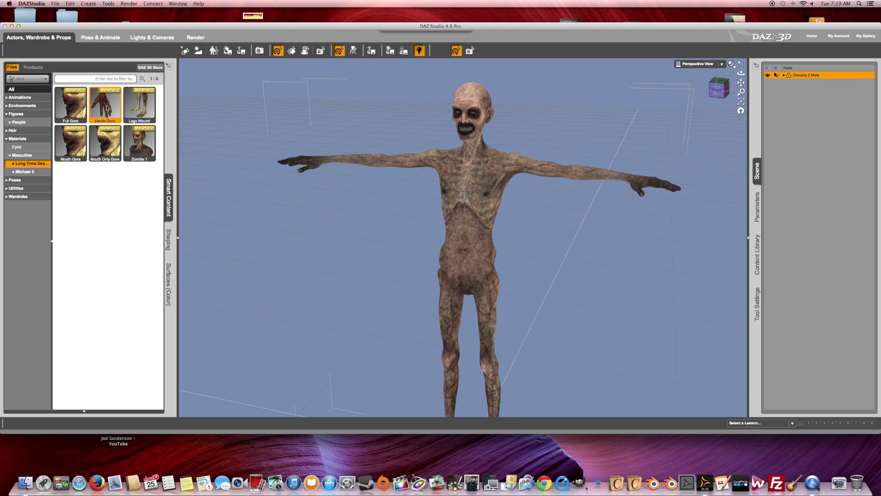
double_click(141, 110)
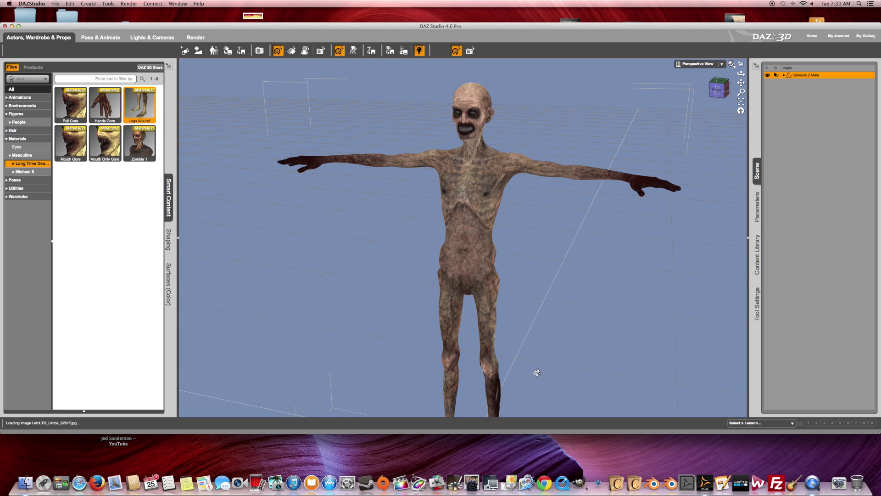
left_click_drag(740, 83, 445, 407)
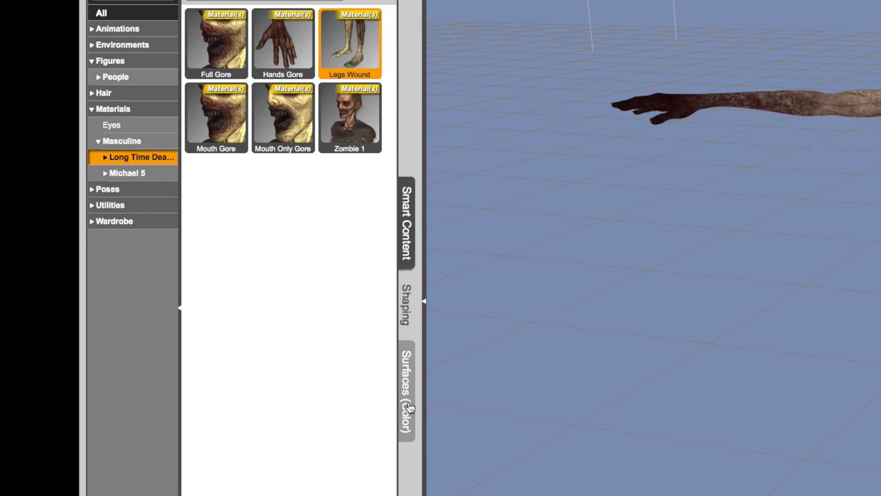
left_click(169, 284)
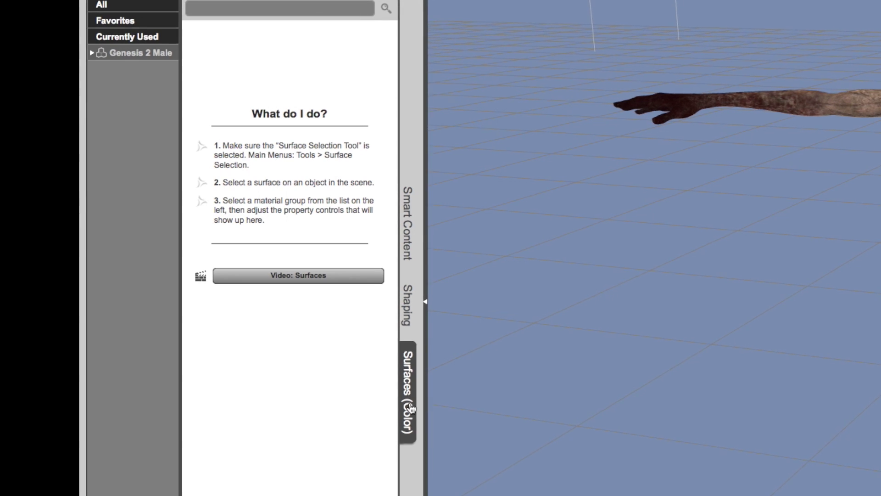
Dial the Actor's LZ_LongTimeDead_01 shaping morph down to -58.3%
left_click(93, 50)
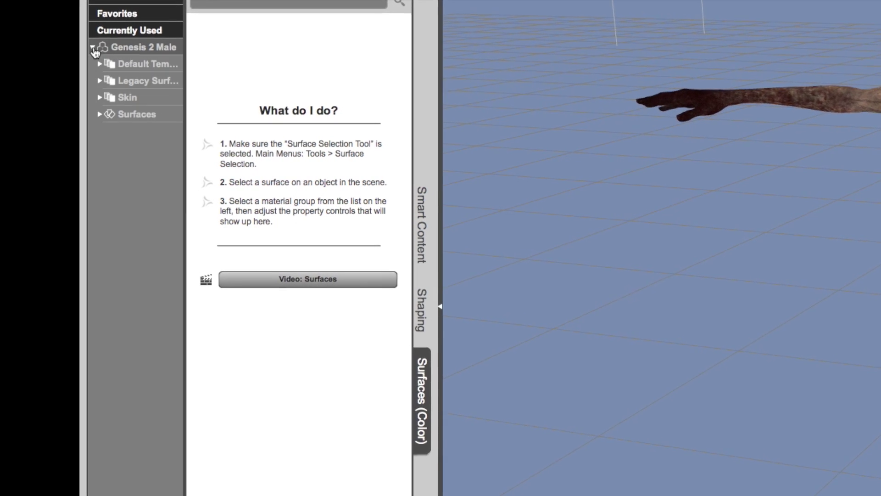
left_click(100, 95)
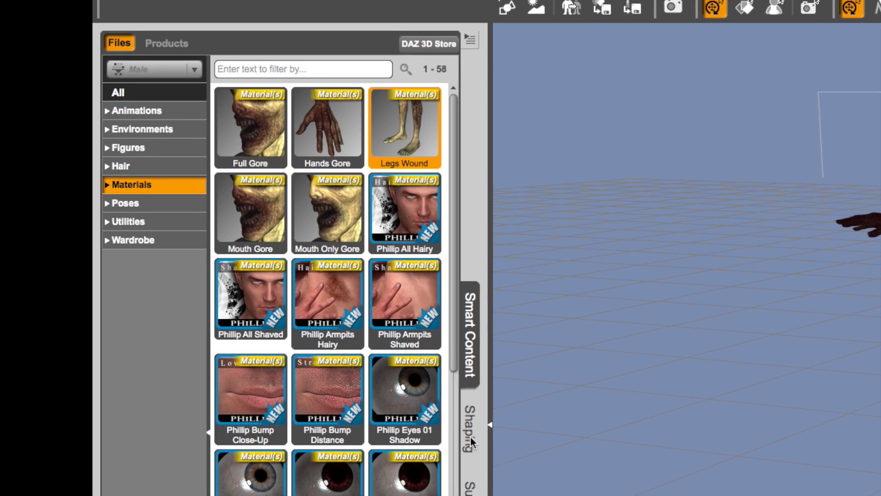
left_click(168, 243)
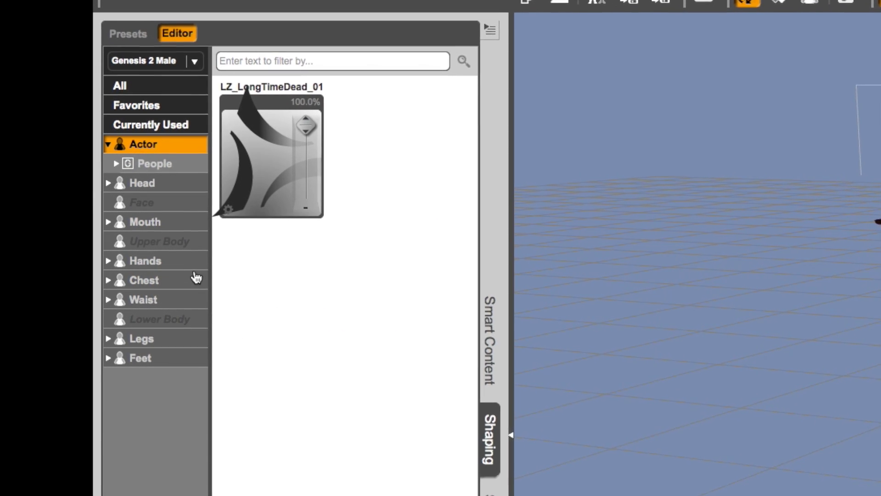
left_click_drag(308, 123, 315, 157)
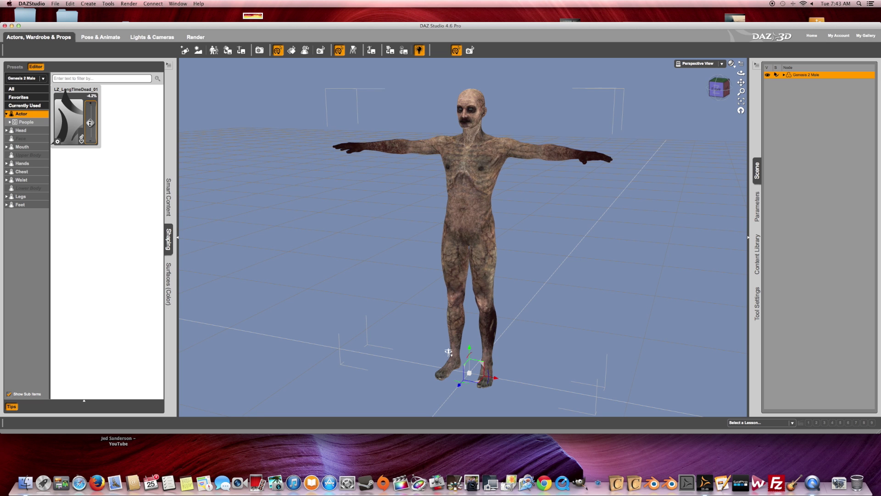
left_click_drag(90, 123, 90, 138)
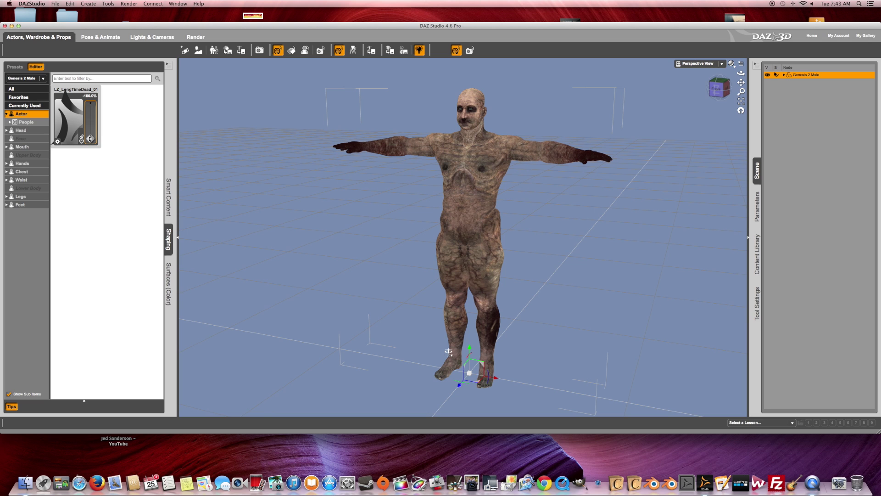
mouse_move(90, 136)
left_mouse_down()
mouse_move(96, 115)
mouse_move(97, 128)
left_mouse_up()
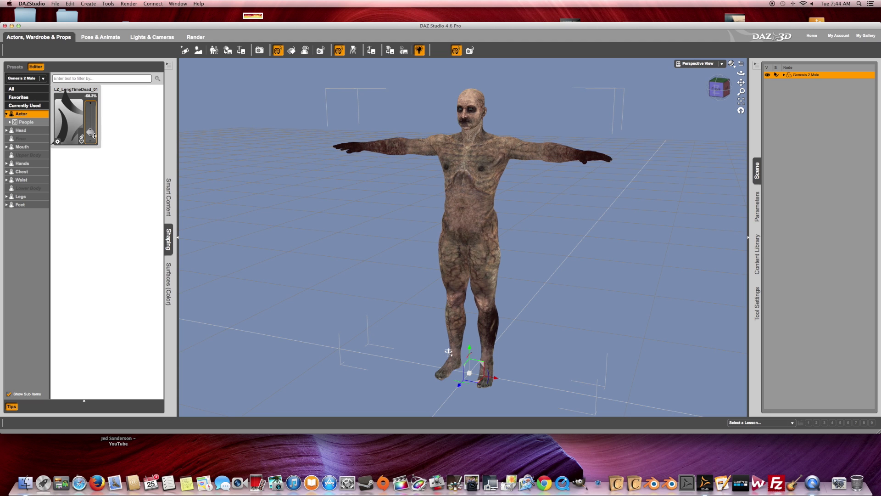
left_click(6, 172)
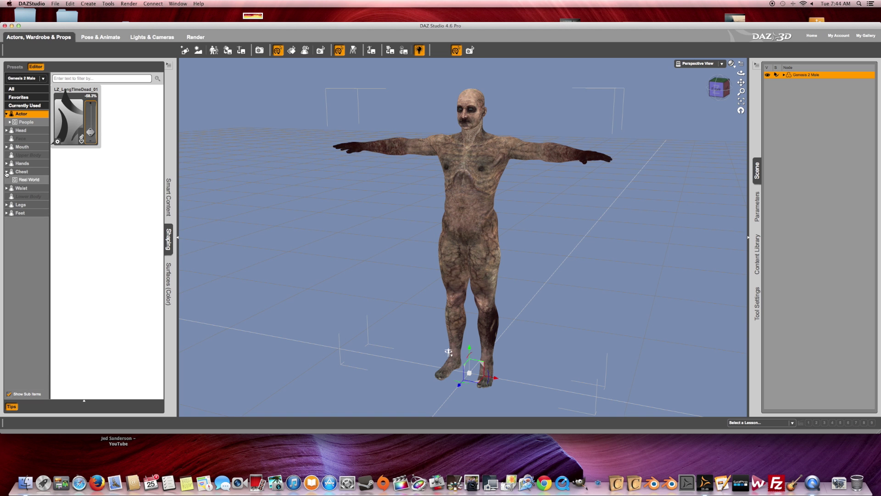
Shrink the zombie's head with the Head Propagating Scale slider
left_click(29, 180)
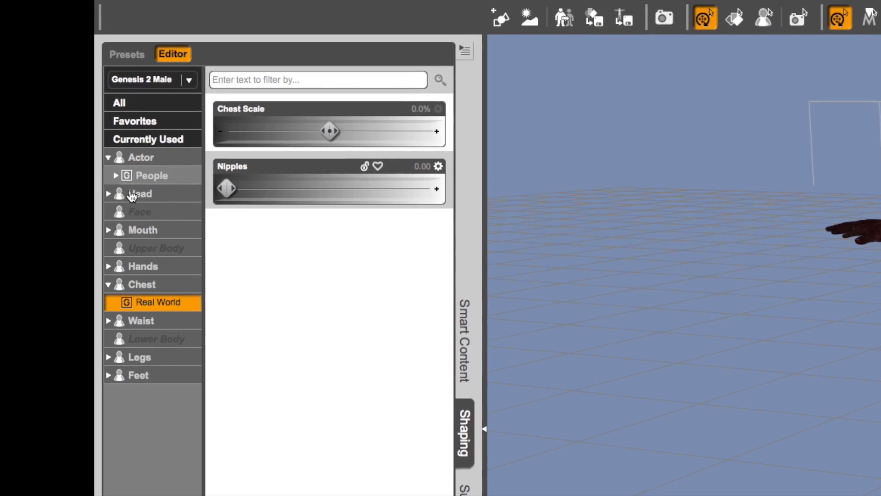
left_click(113, 194)
left_click(104, 212)
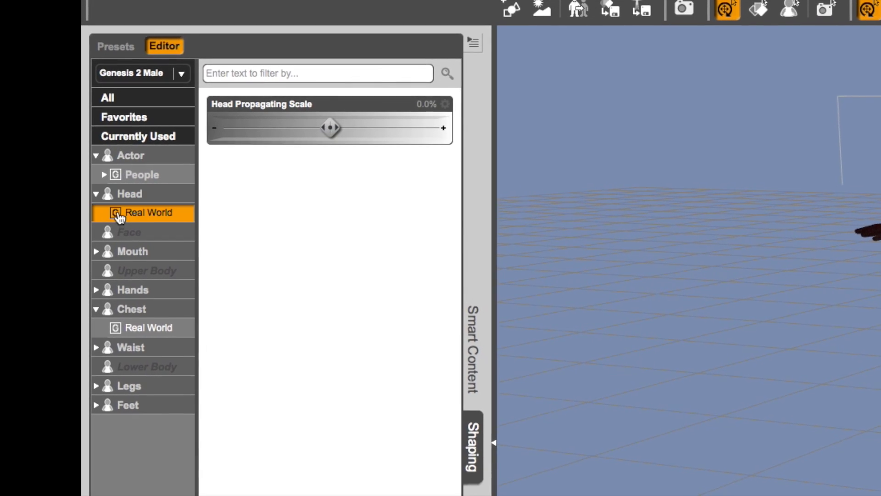
left_click_drag(330, 128, 363, 129)
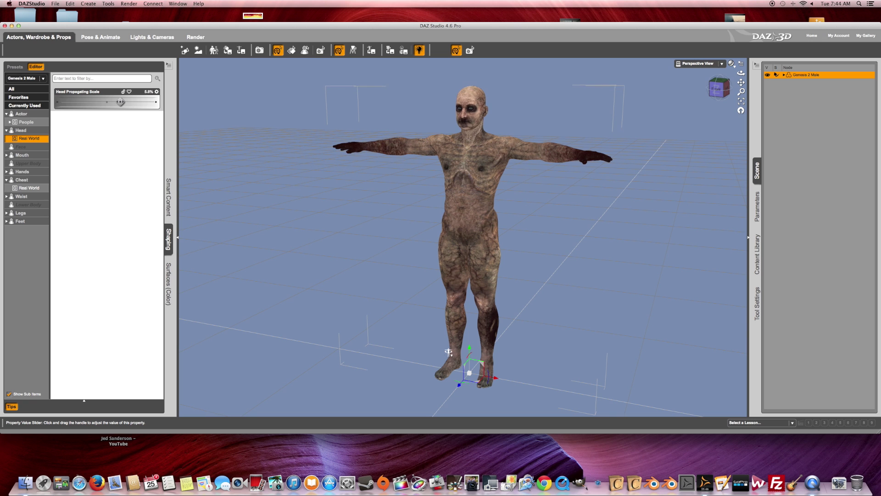
left_click_drag(120, 102, 88, 102)
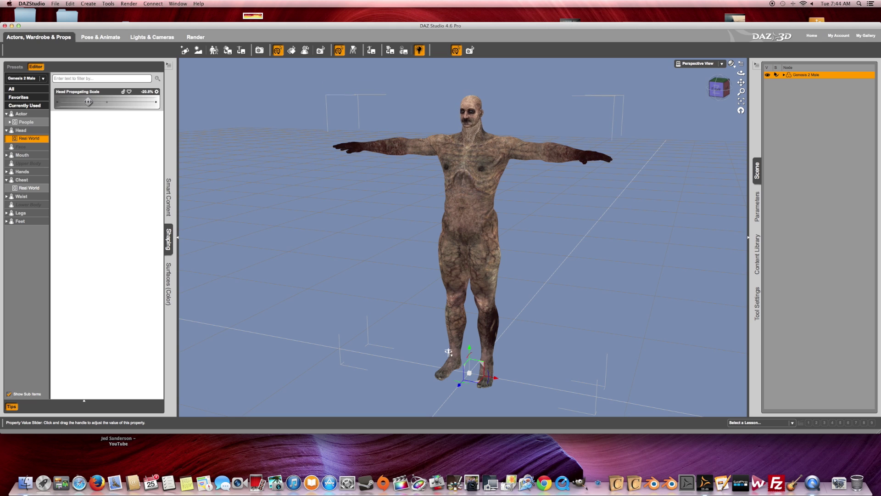
left_click_drag(88, 102, 85, 102)
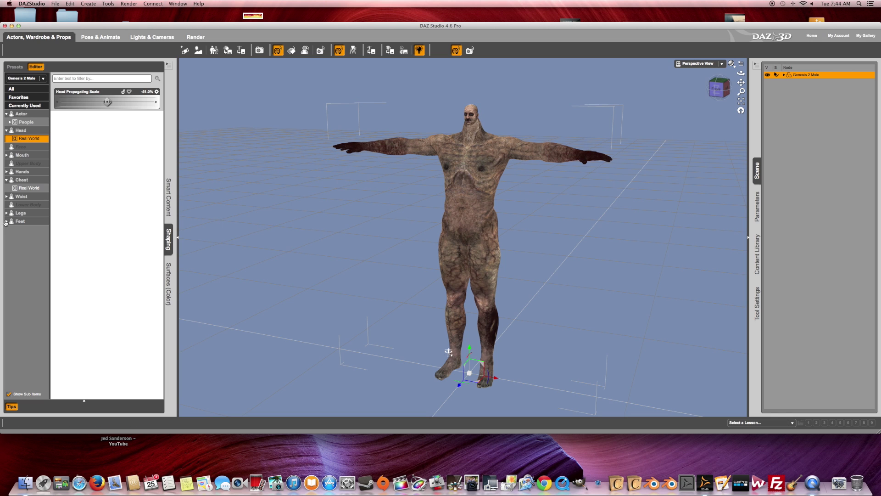
Set the left hand's Scale Left to 83.6%
left_click(6, 172)
left_click(29, 179)
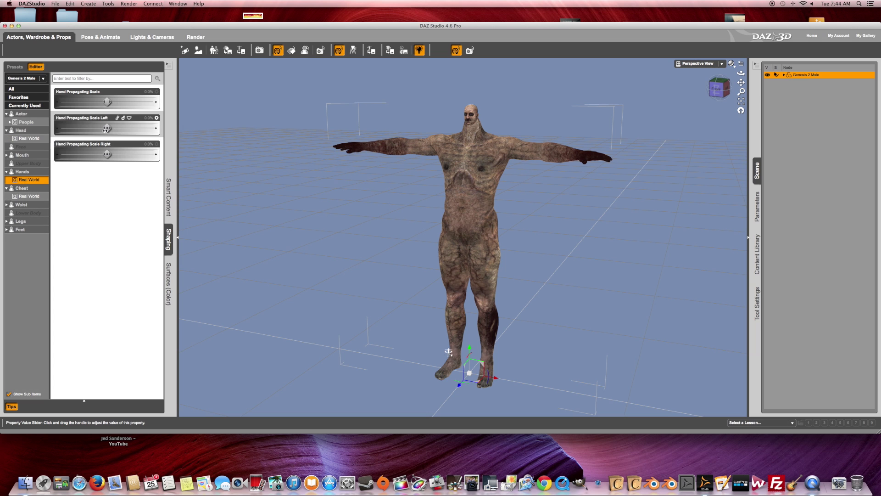
left_click_drag(107, 129, 122, 128)
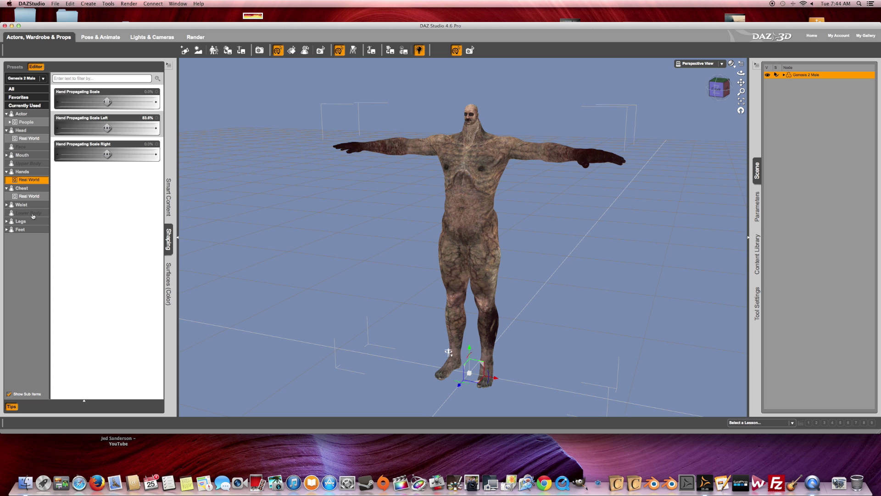
Enlarge the right foot with Foot Propagating Scale Right at 161.2%
left_click(6, 230)
left_click(29, 237)
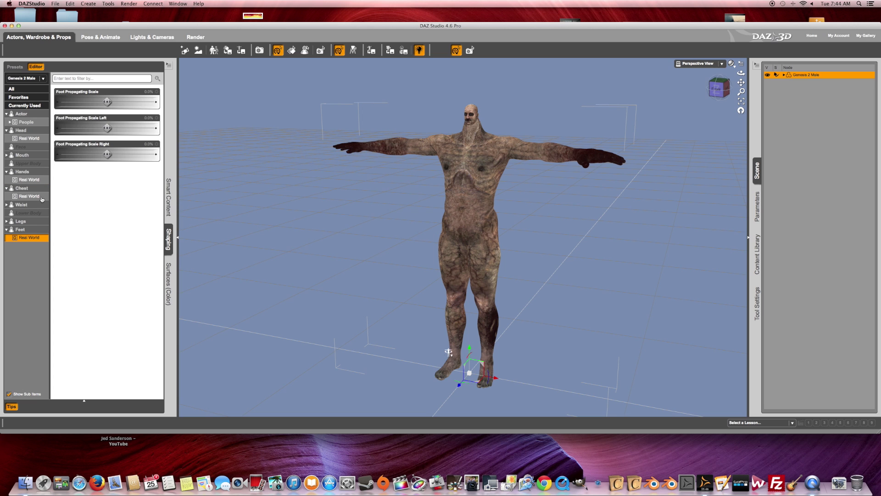
mouse_move(108, 156)
left_mouse_down()
mouse_move(96, 155)
mouse_move(125, 154)
left_mouse_up()
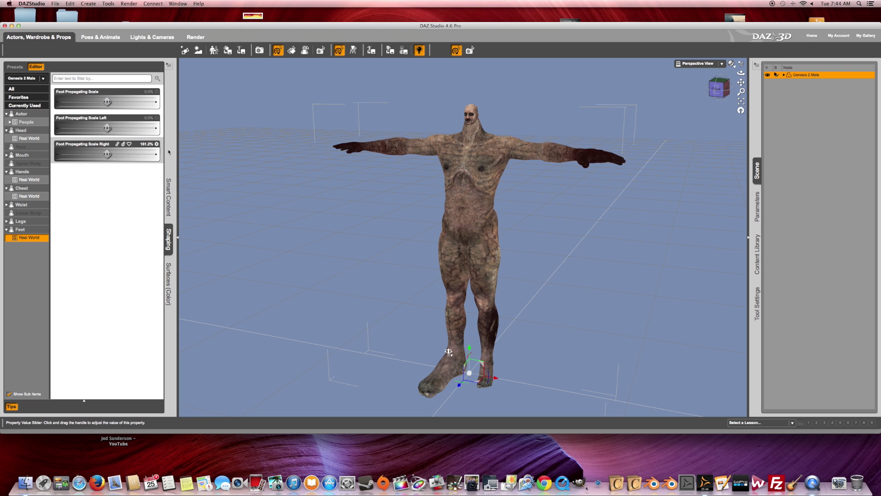
left_click_drag(449, 352, 449, 346, "alt")
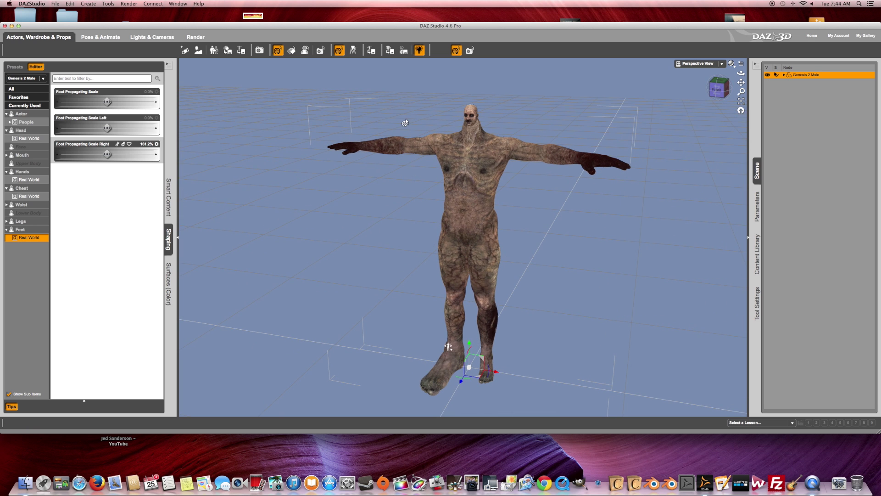
left_click(166, 192)
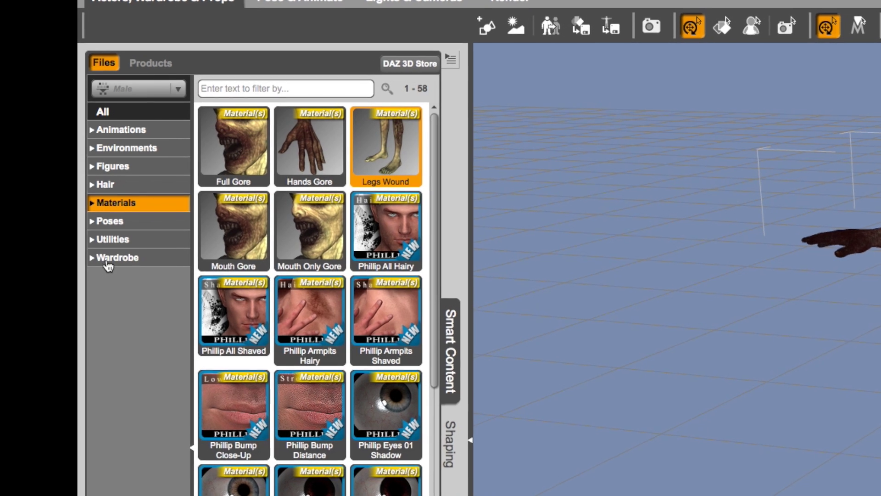
Dress the zombie in the Zombie 1 Underwear and Zombie 1 TShirt
left_click(18, 156)
double_click(238, 321)
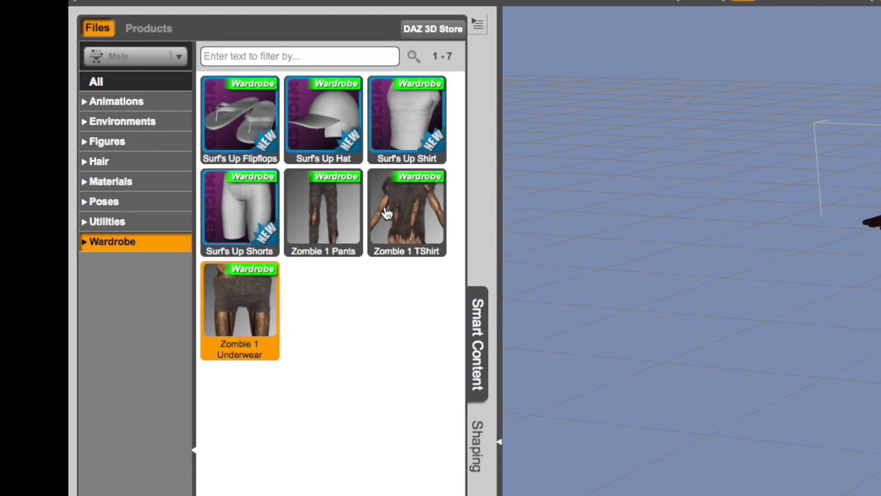
left_click(133, 142)
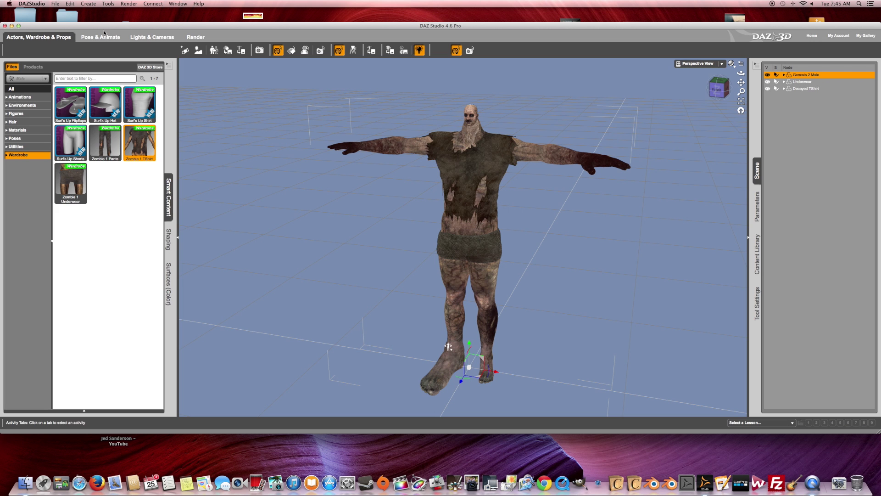
Undo six times to revert the foot, hand, head and body reshaping
left_click(69, 4)
left_click(78, 12)
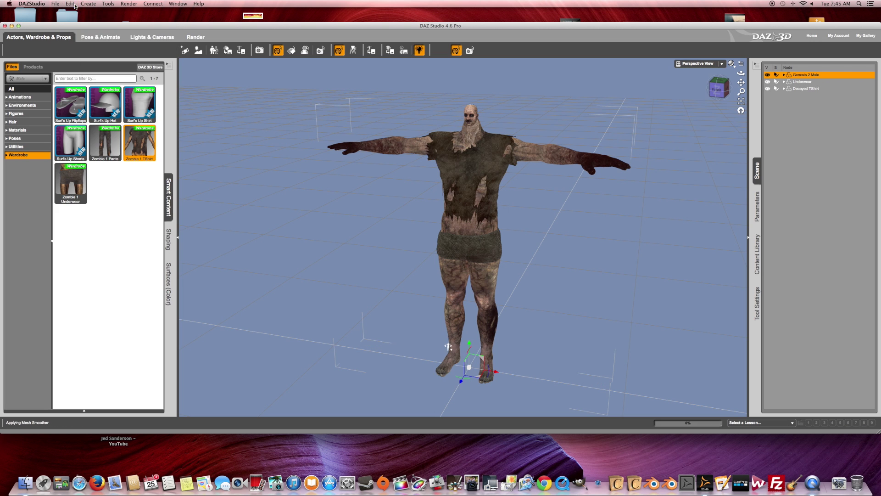
left_click(70, 4)
left_click(78, 12)
left_click(70, 4)
left_click(78, 13)
left_click(70, 4)
left_click(78, 12)
left_click(70, 4)
left_click(79, 12)
left_click(69, 4)
left_click(79, 13)
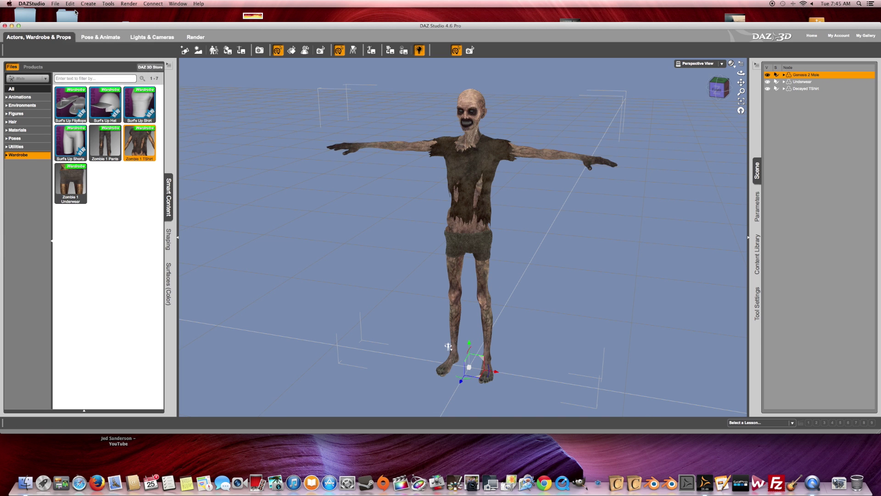
Remove the Decayed TShirt and the Underwear from the scene
left_click(72, 4)
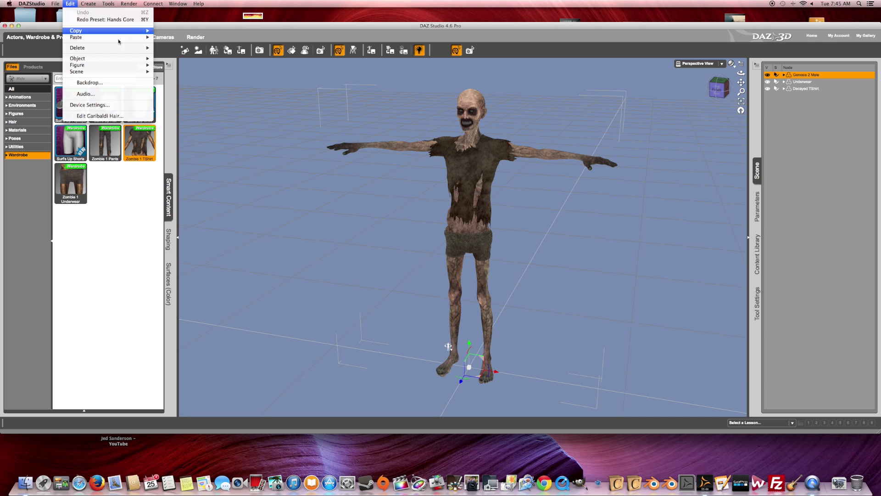
left_click(205, 31)
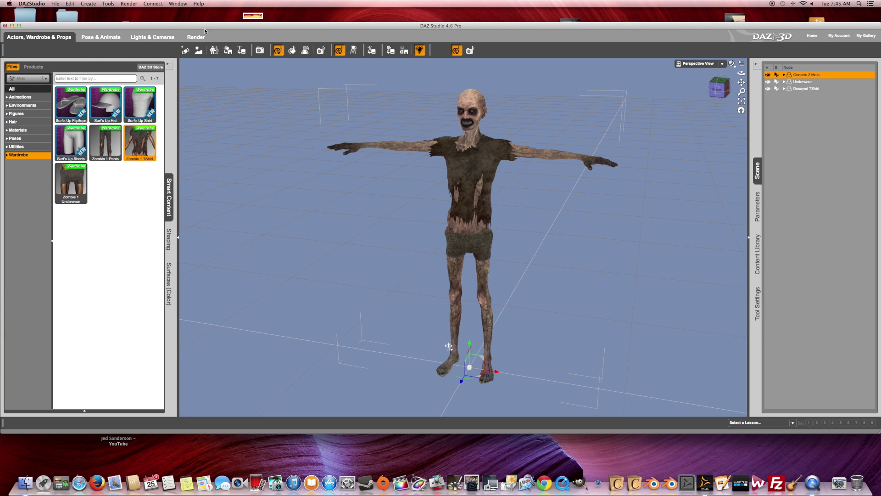
left_click(802, 89)
right_click(802, 89)
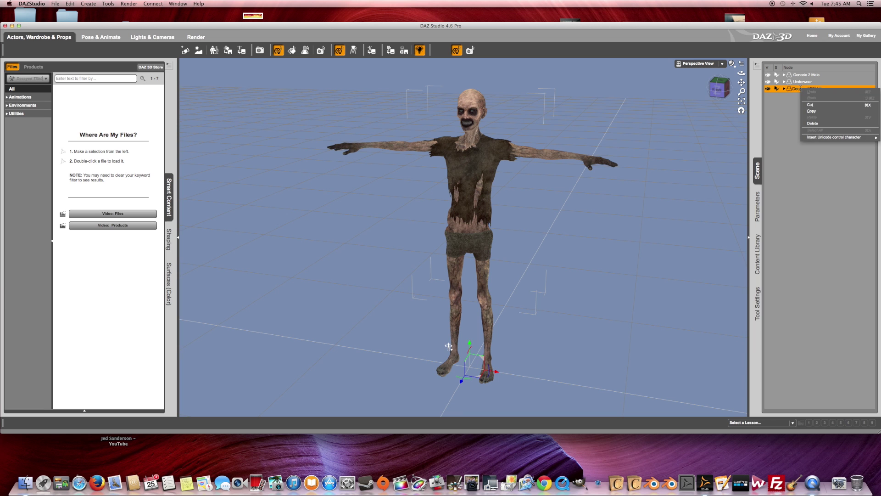
left_click(786, 98)
left_click(784, 89)
left_click(787, 90)
right_click(789, 91)
left_click(813, 93)
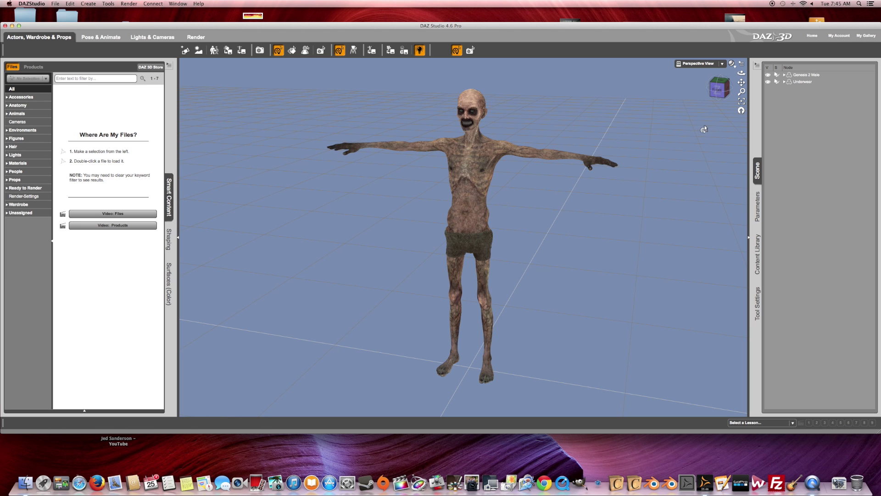
left_click(800, 82)
right_click(801, 83)
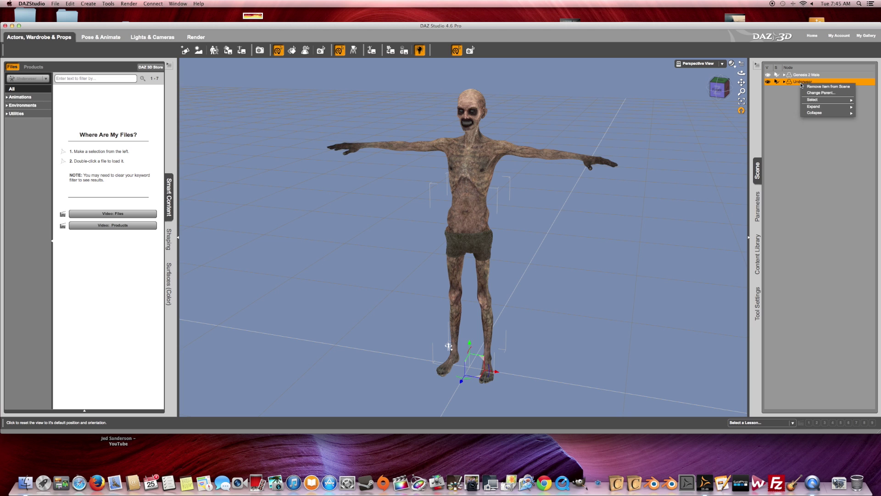
left_click(821, 87)
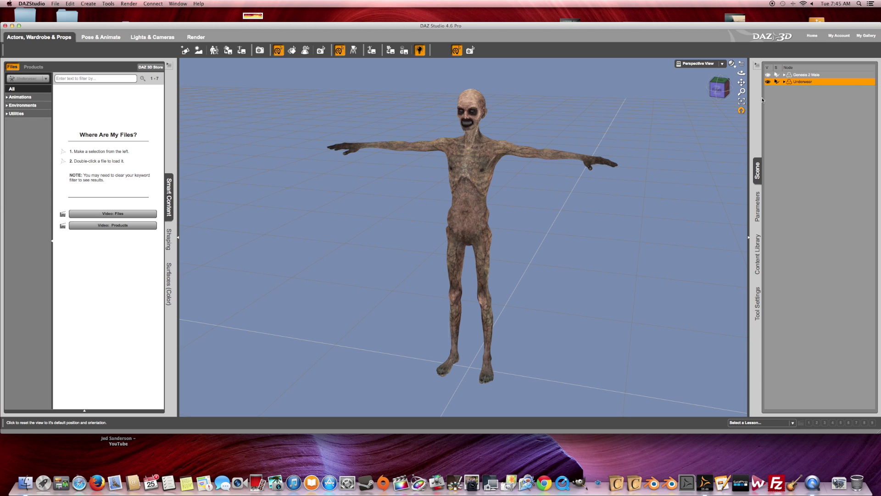
Switch the viewport DrawStyle to Wireframe
left_click(171, 245)
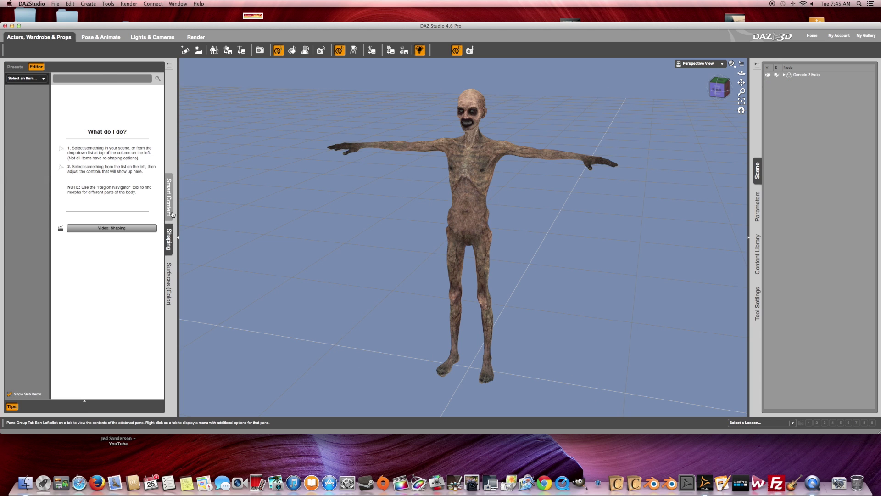
left_click(169, 197)
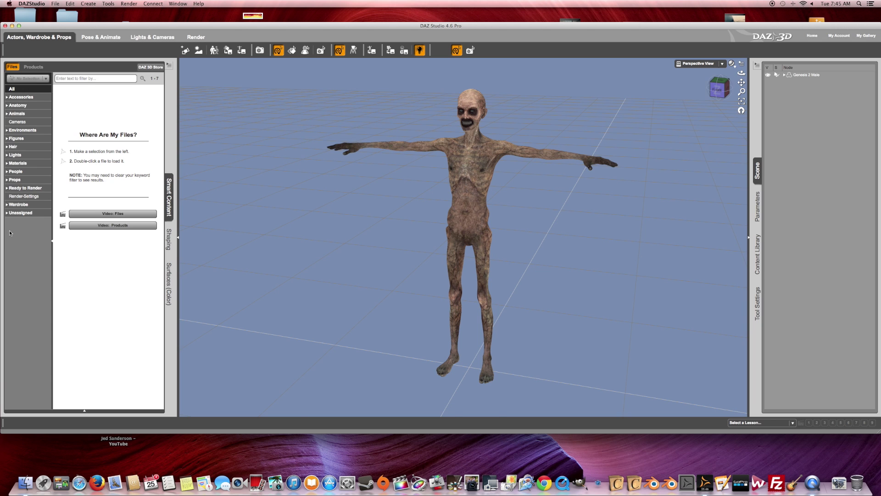
left_click(732, 64)
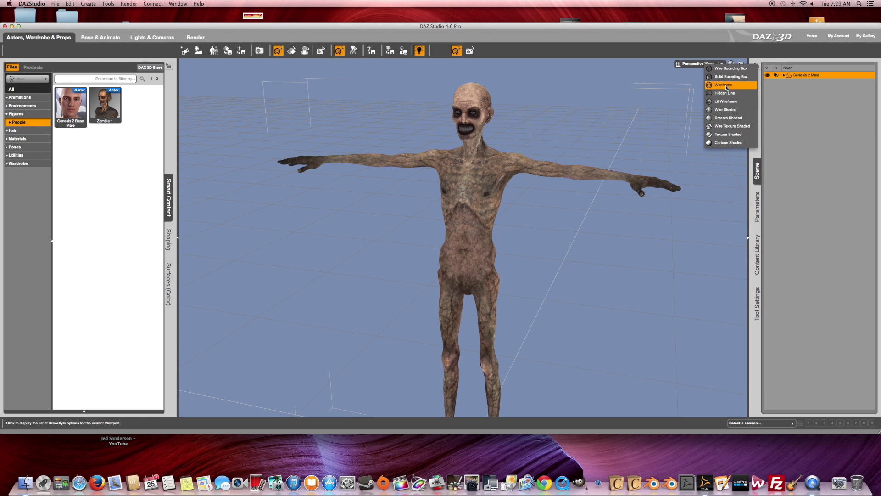
left_click(725, 86)
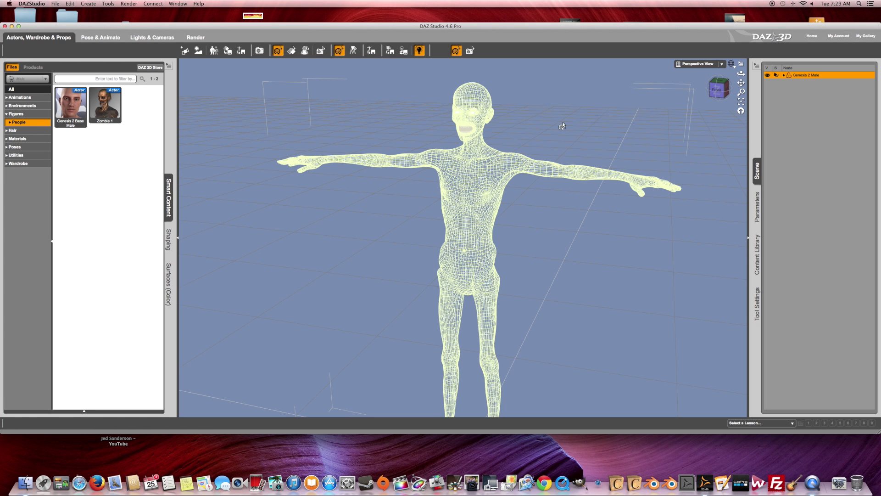